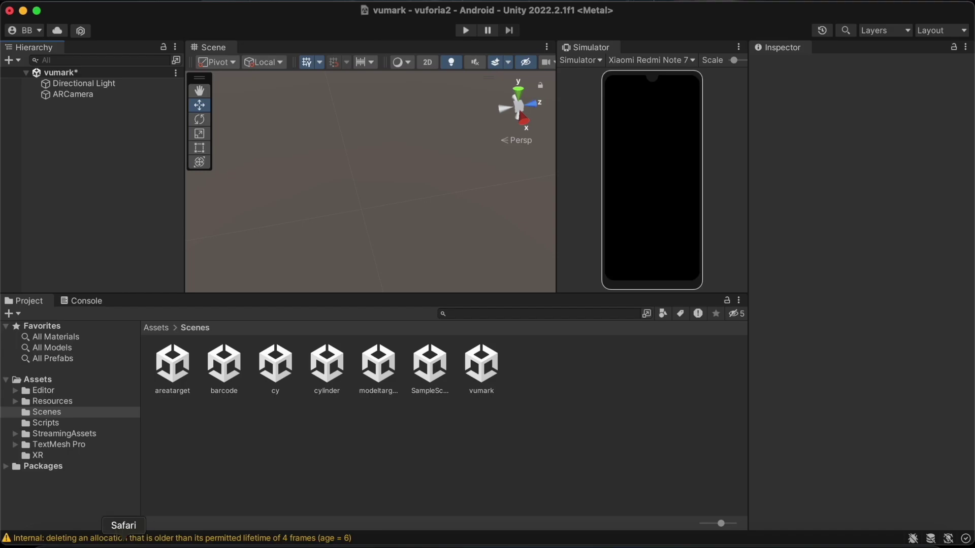
In Safari, read through the VuMark Design Guide's Parts of a VuMark and Border & Clear Space sections
click(123, 543)
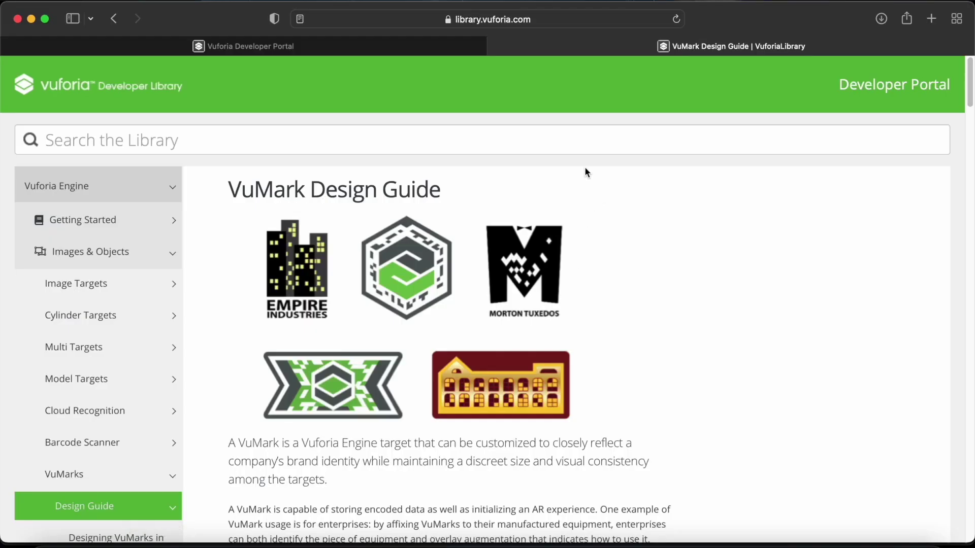
scroll(528, 228, down, 2)
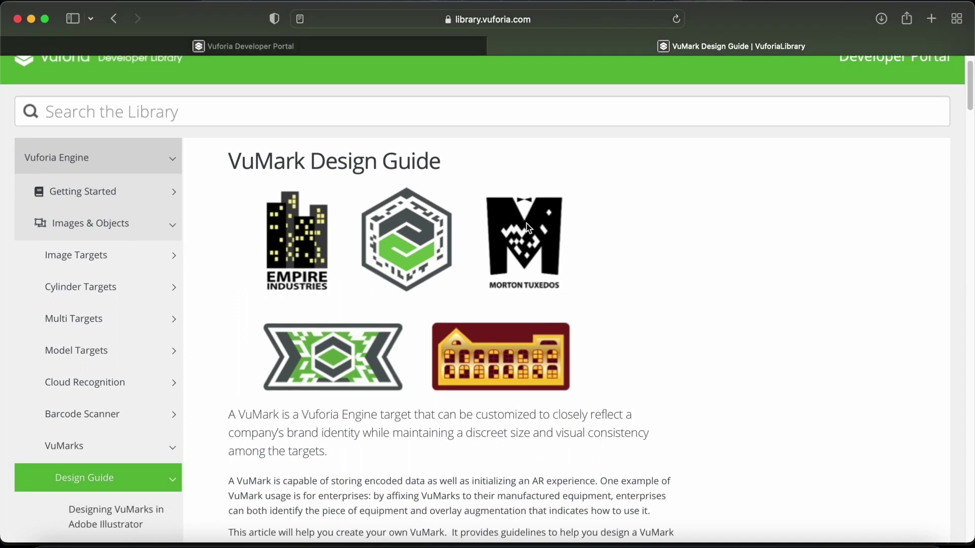
scroll(529, 228, down, 2)
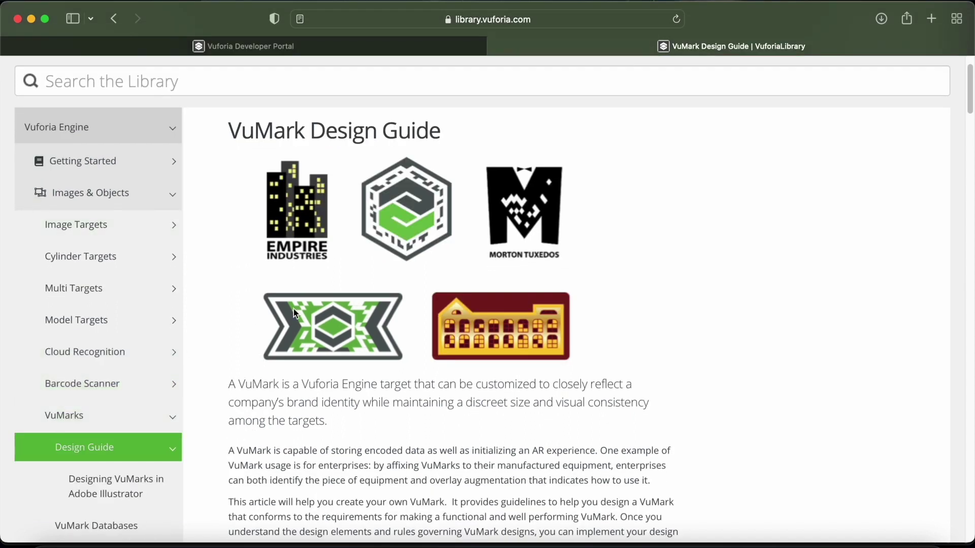
scroll(290, 285, down, 1)
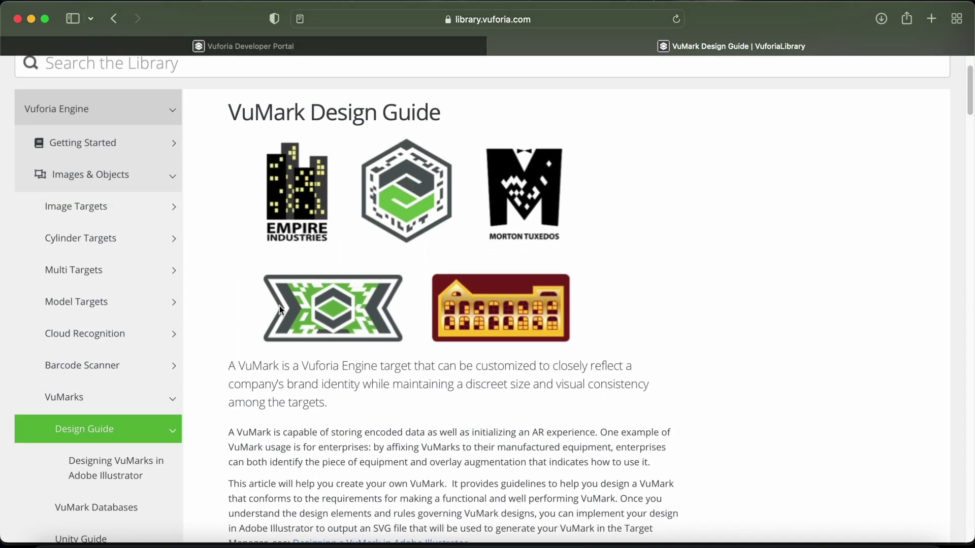
scroll(382, 268, down, 15)
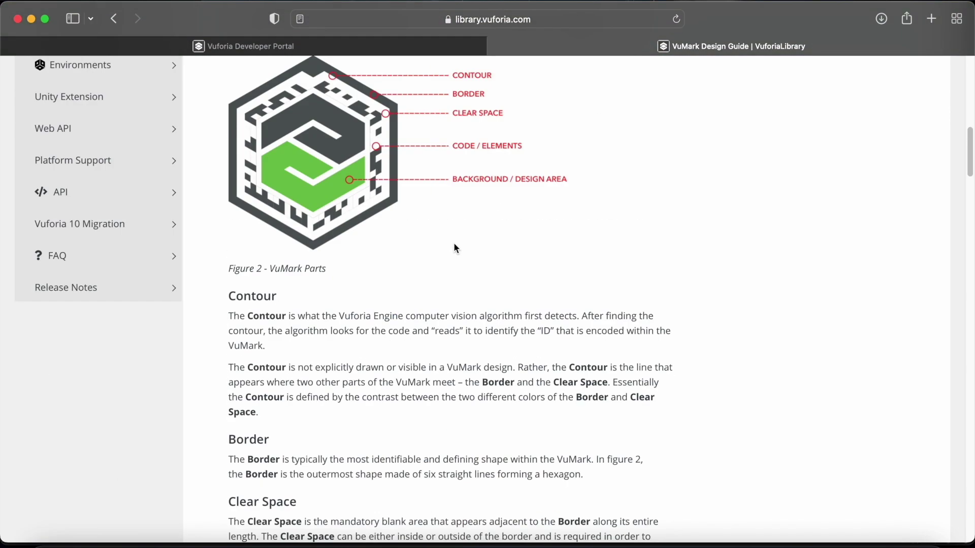
scroll(449, 245, up, 3)
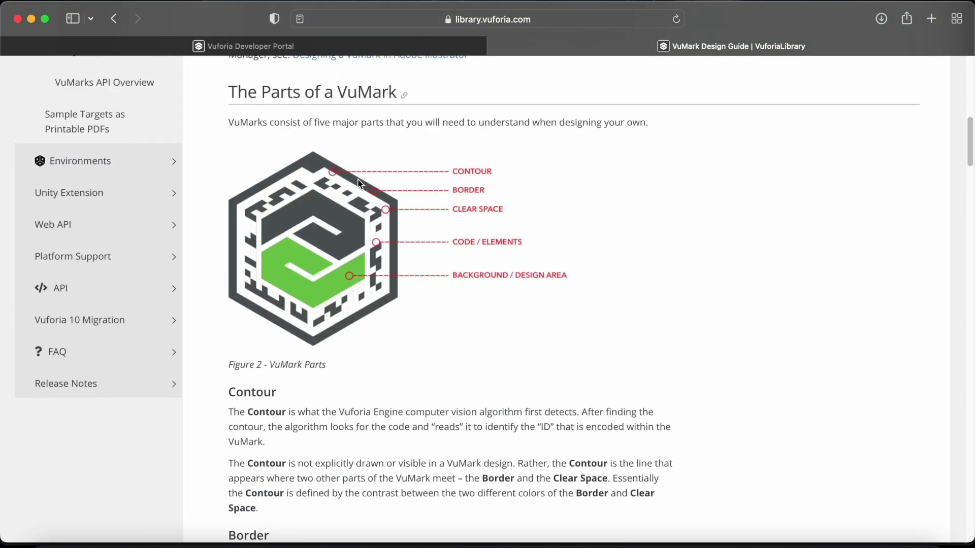
scroll(358, 191, up, 3)
scroll(358, 191, down, 20)
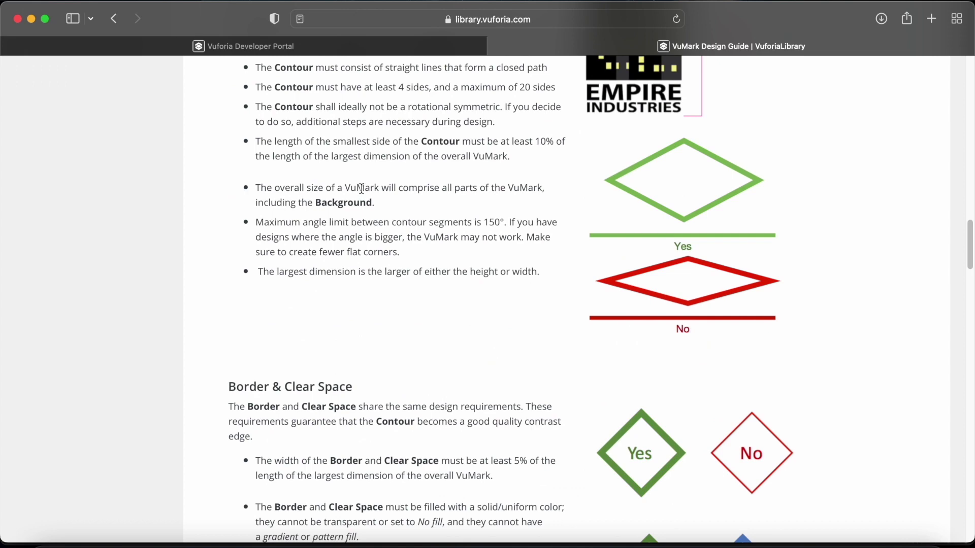
scroll(362, 191, down, 4)
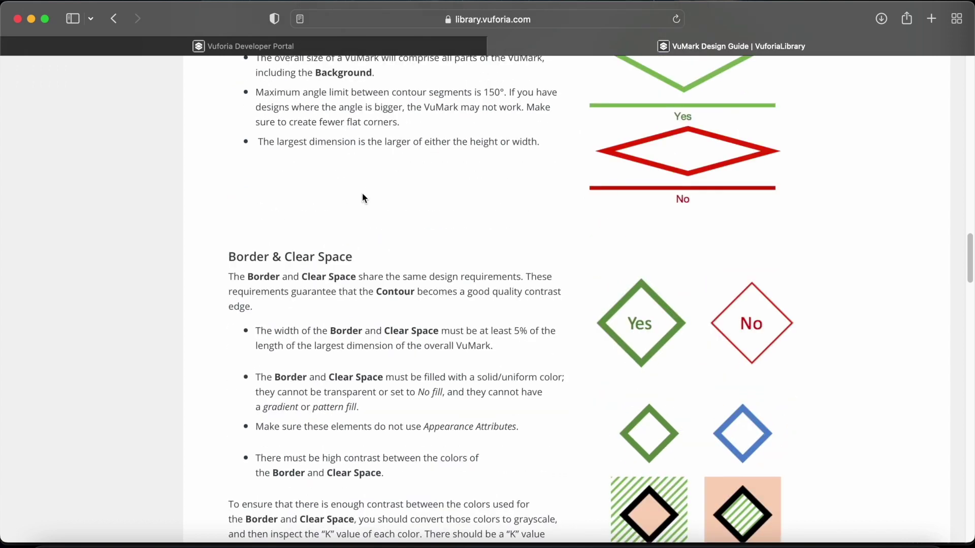
scroll(362, 200, up, 20)
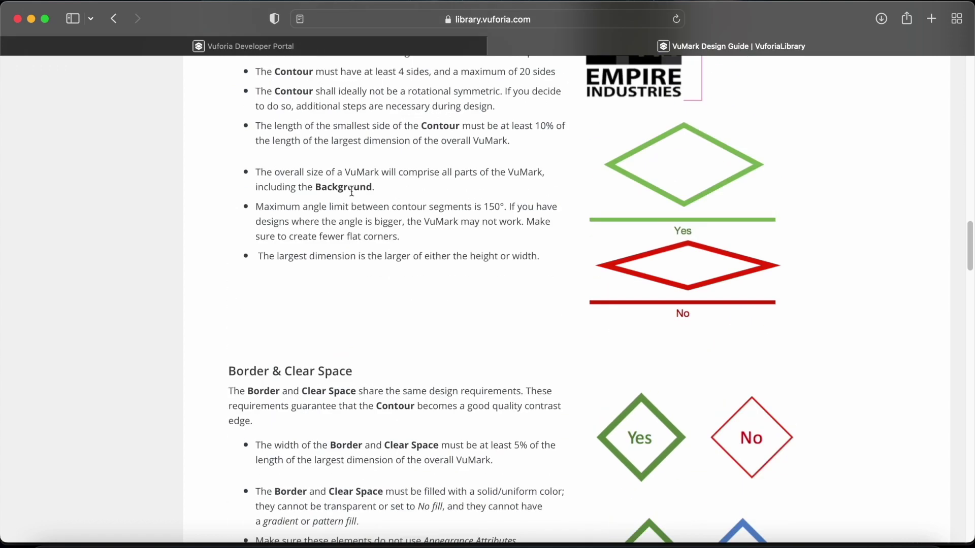
scroll(352, 194, up, 8)
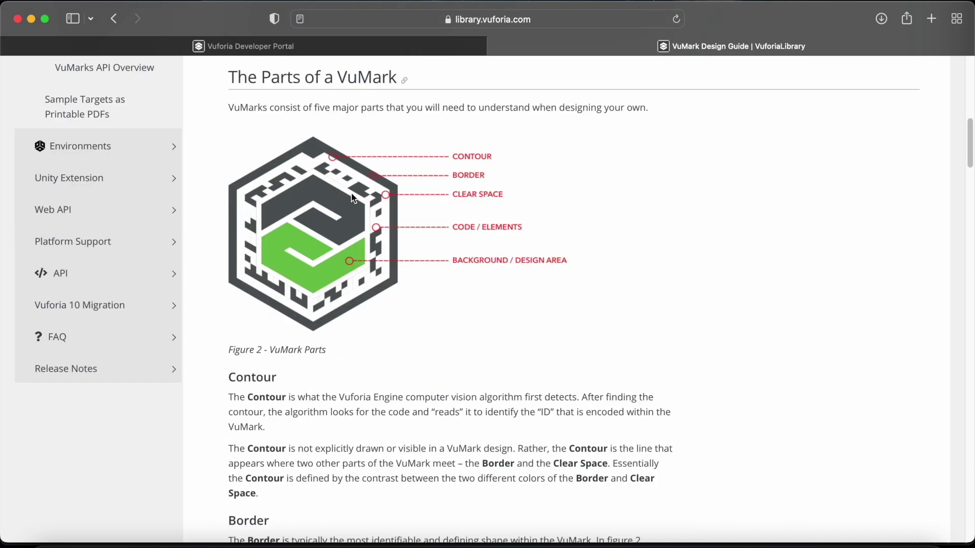
scroll(351, 198, up, 1)
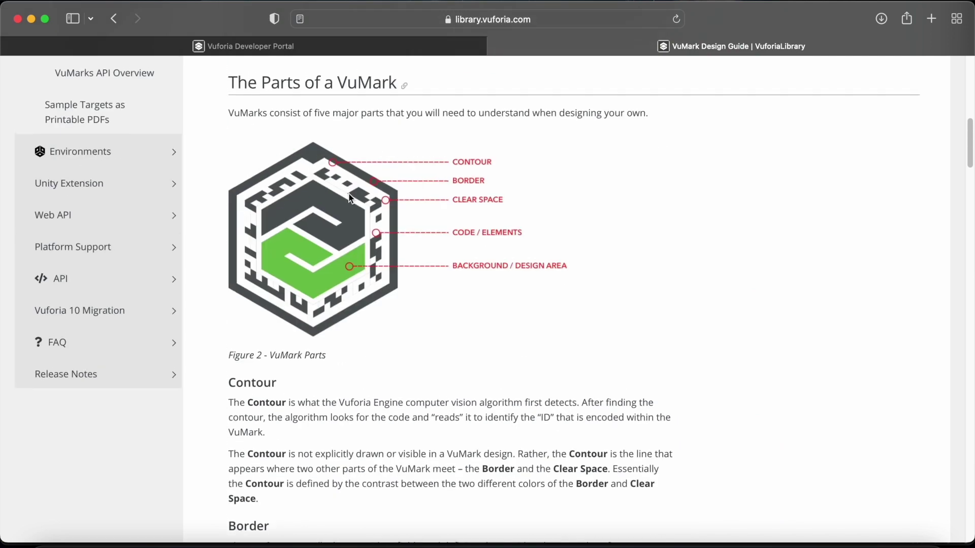
scroll(350, 198, up, 15)
Open the Target Manager's Add Database form in the Vuforia portal, then return to Unity
click(318, 46)
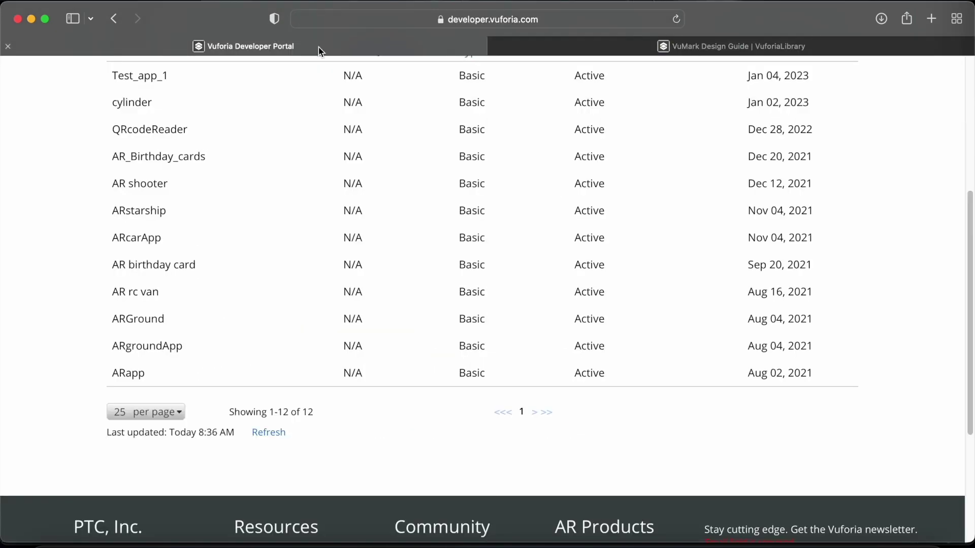
scroll(337, 171, up, 5)
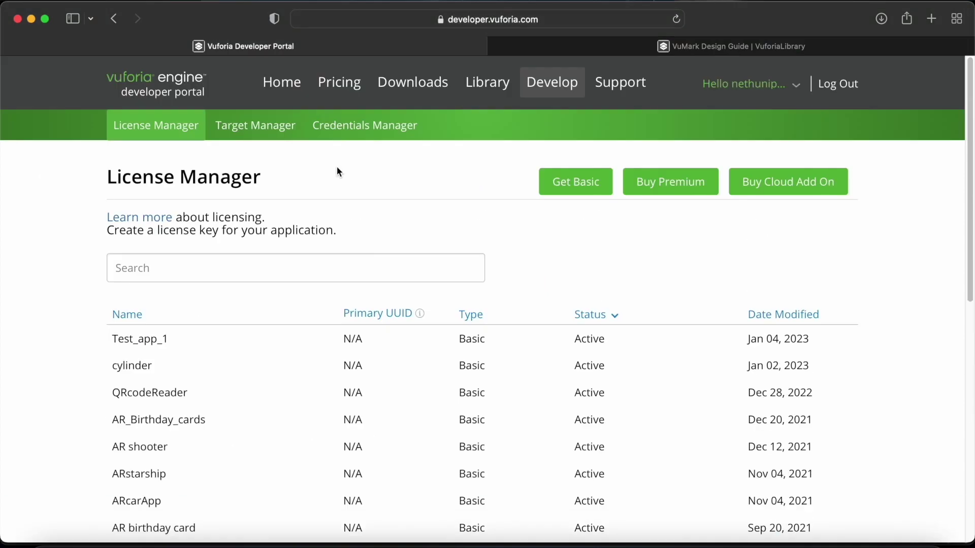
click(257, 127)
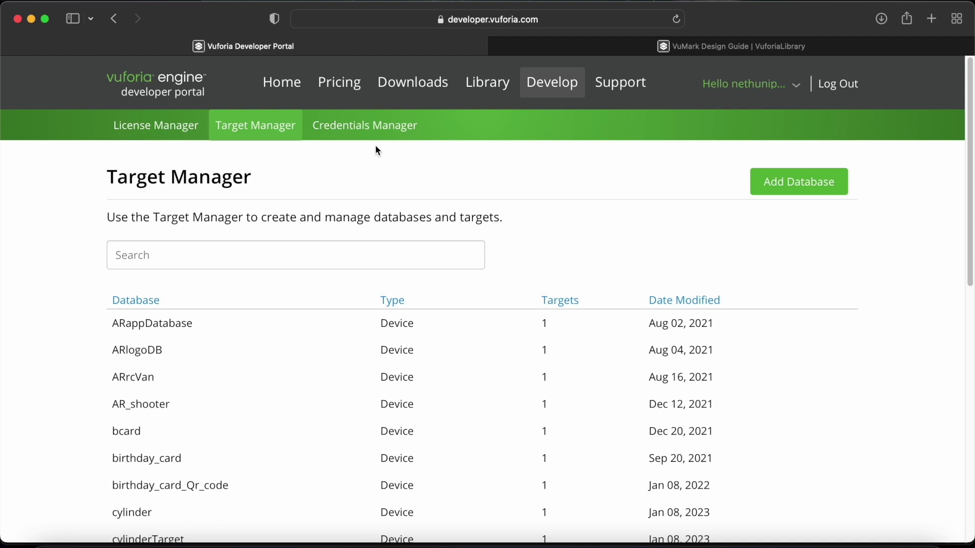
click(762, 189)
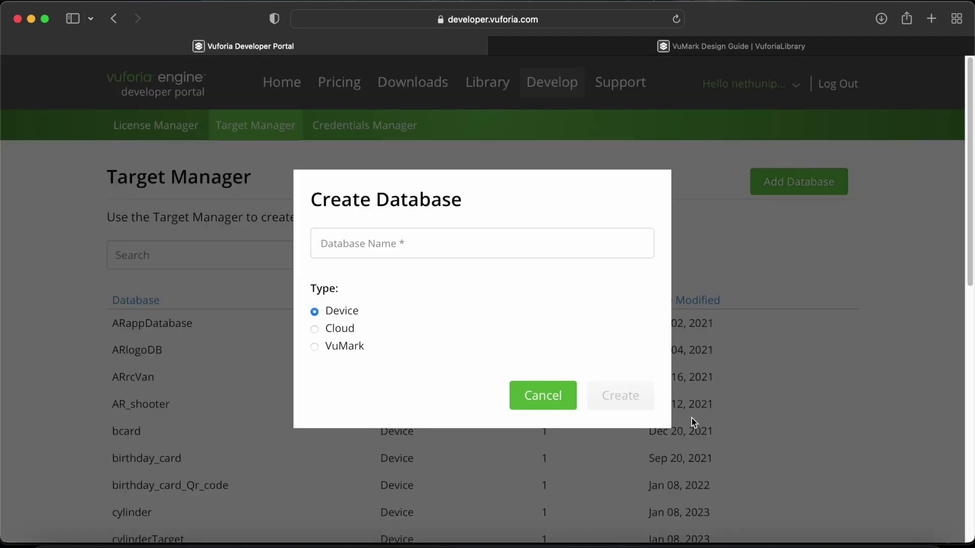
click(834, 542)
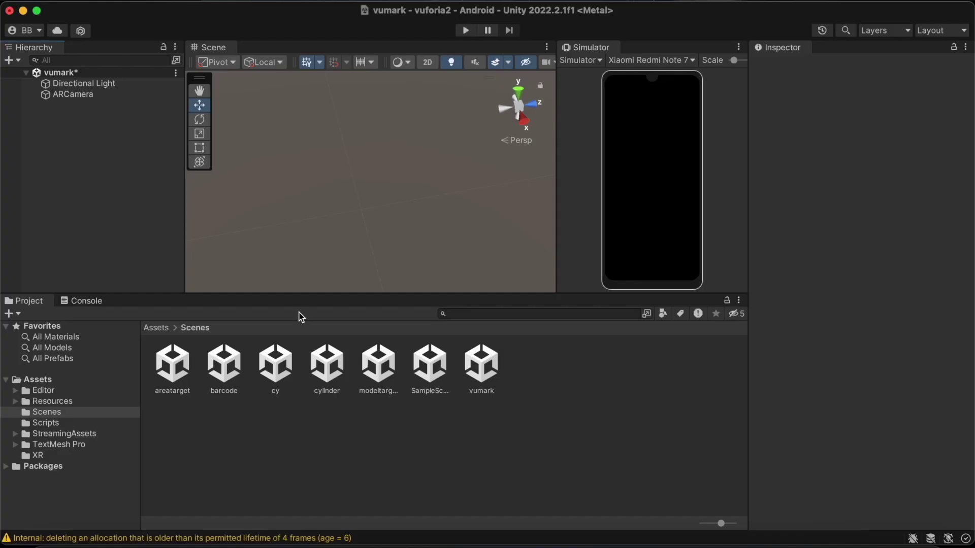
Select ARCamera and open its Vuforia Engine configuration to view the app license key
click(87, 96)
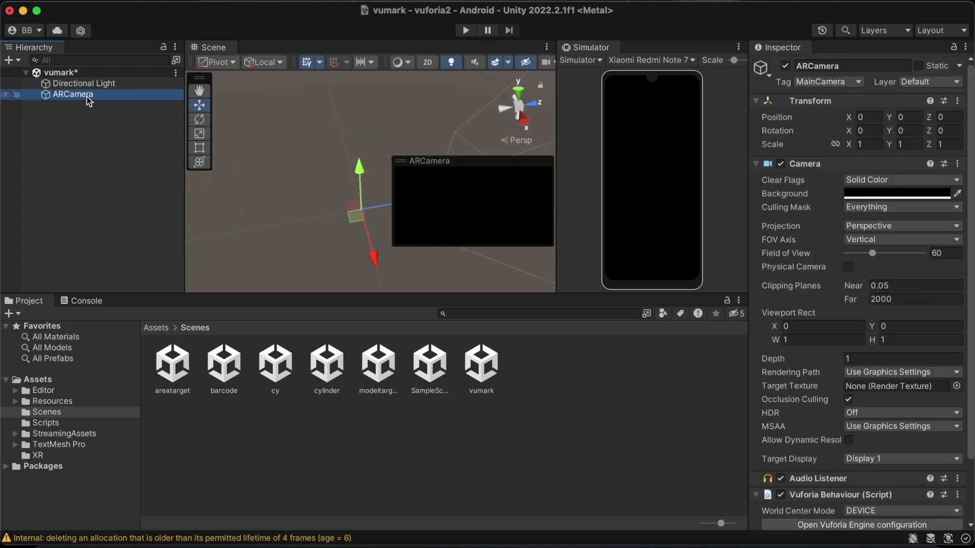
click(838, 527)
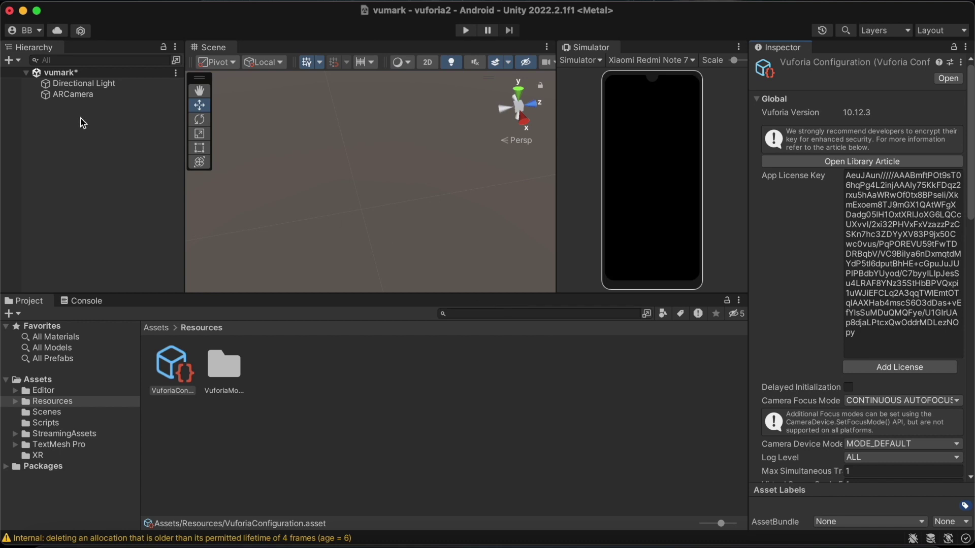
Add a Vuforia VuMark target object to the scene and select it
click(14, 60)
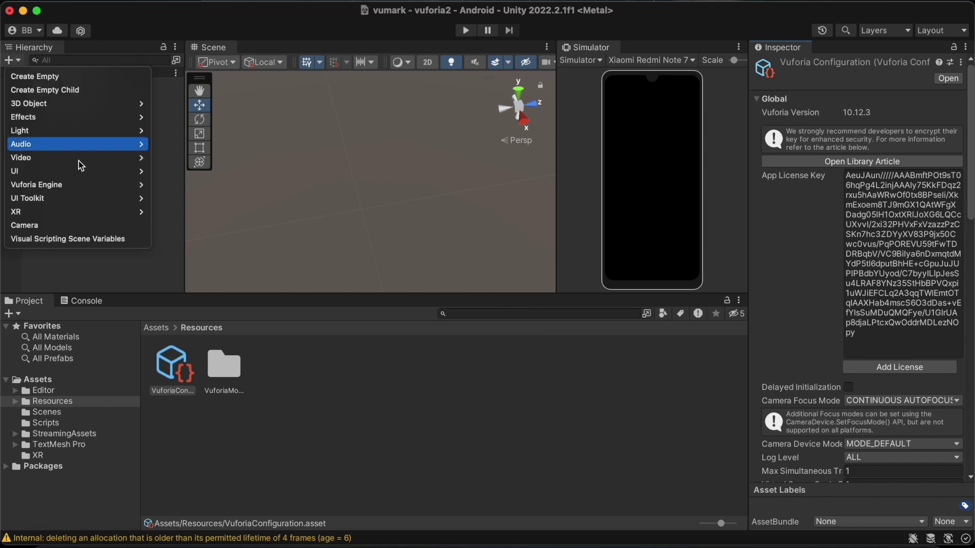
mouse_move(100, 185)
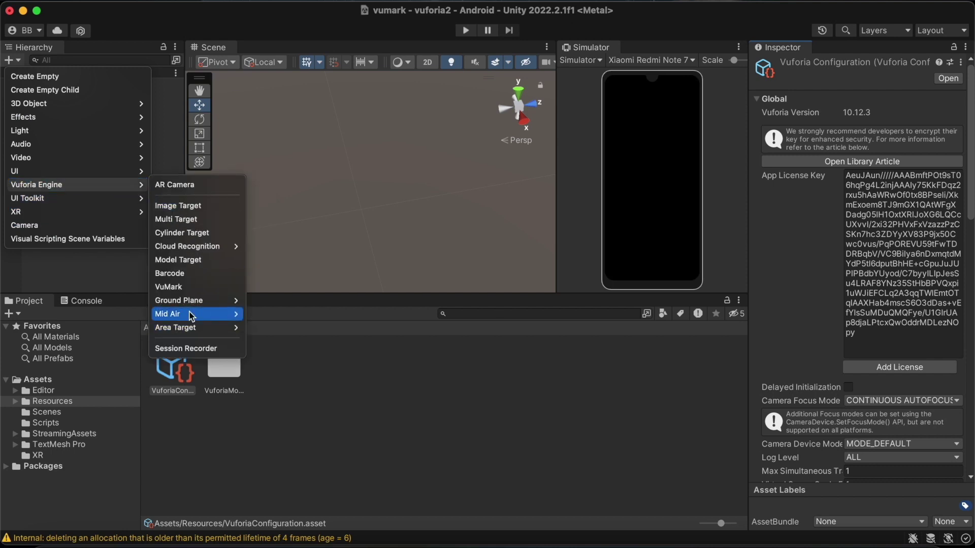
click(175, 184)
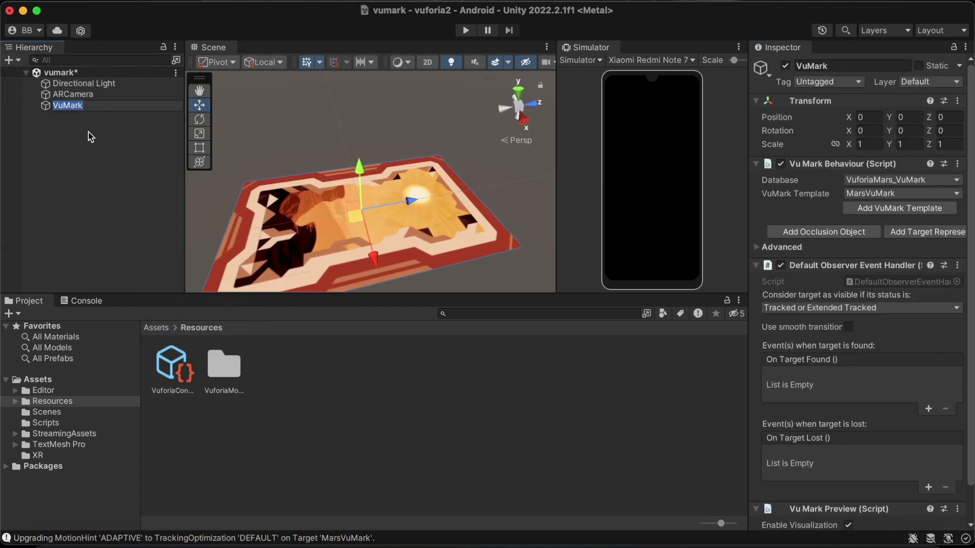
click(80, 139)
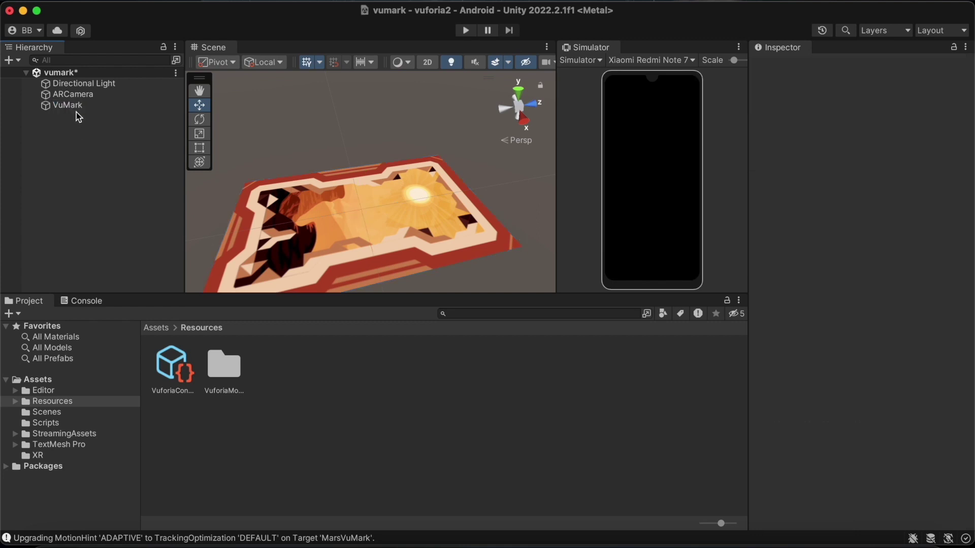
click(76, 107)
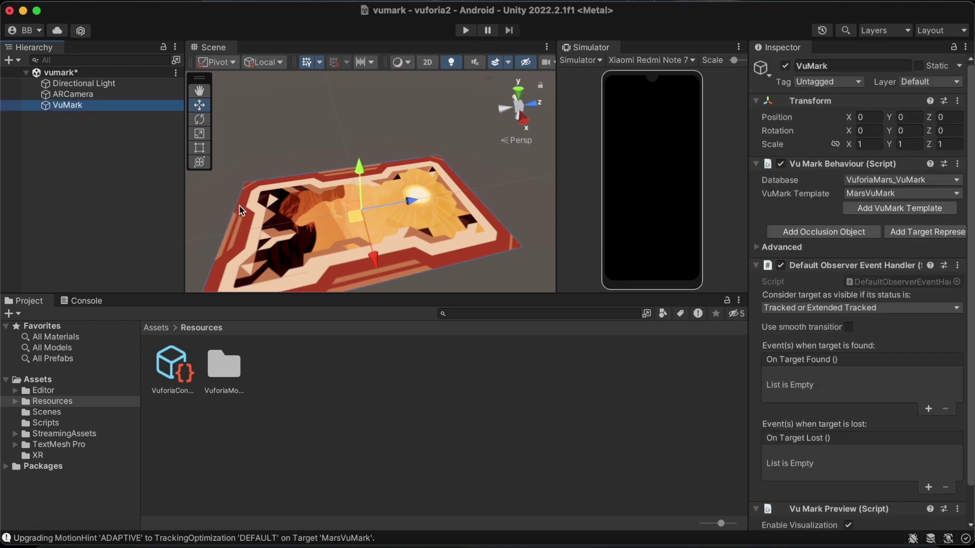
alt+drag(350, 214, 382, 229)
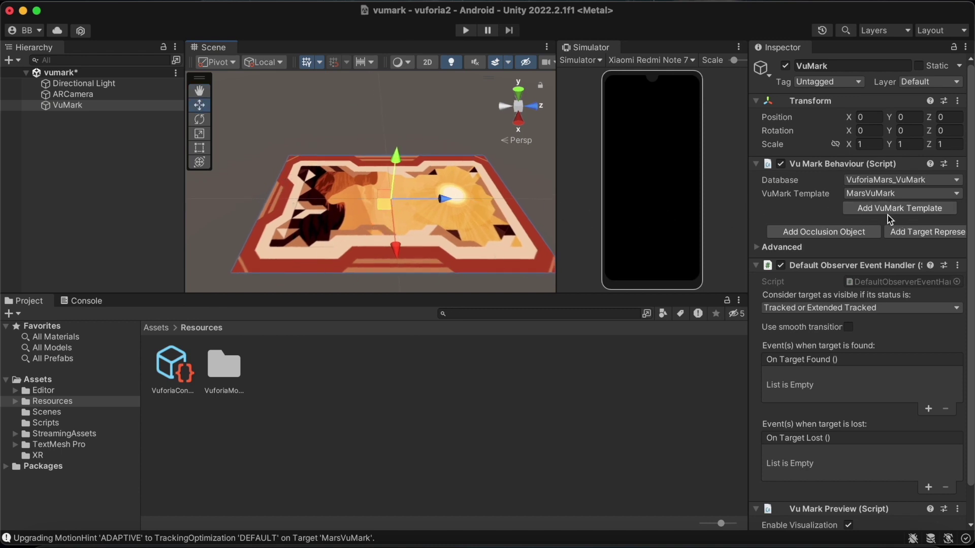
Set the VuMark's database to VuforiaMars_VuMark and template to MarsVuMark, then switch to Safari
click(949, 182)
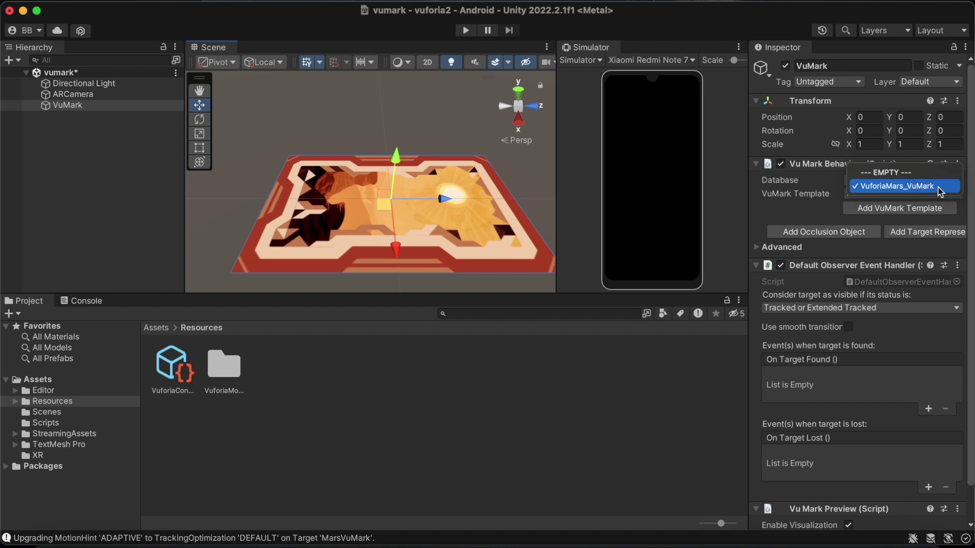
click(938, 188)
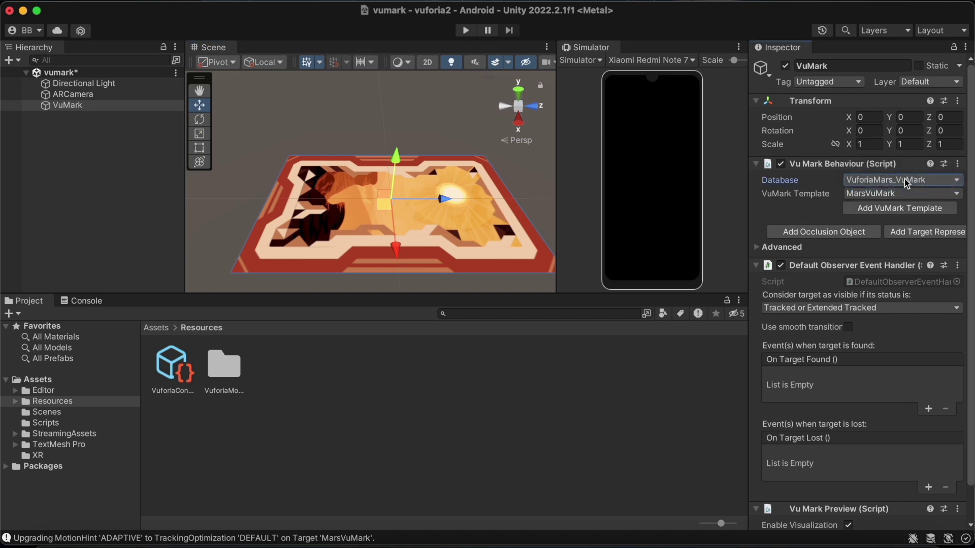
click(886, 194)
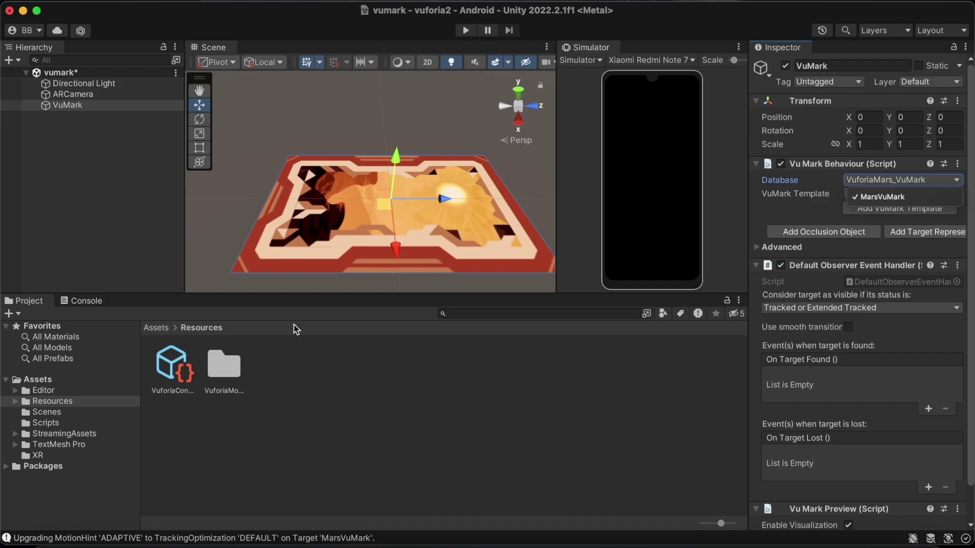
key(super+Tab)
Create a new VuMark-type database named vumarkdb
click(317, 349)
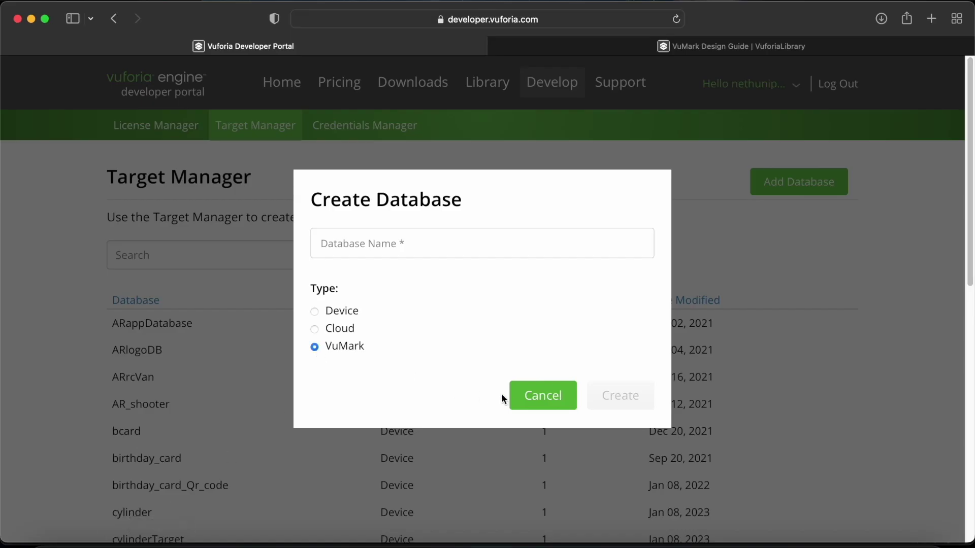
click(386, 239)
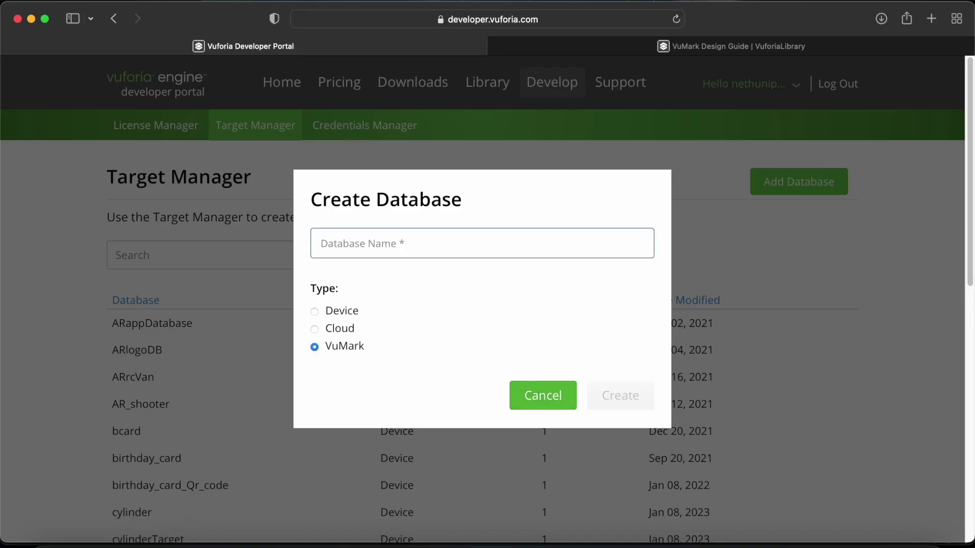
text(skj)
key(BackSpace)
key(BackSpace)
key(BackSpace)
text(vumark)
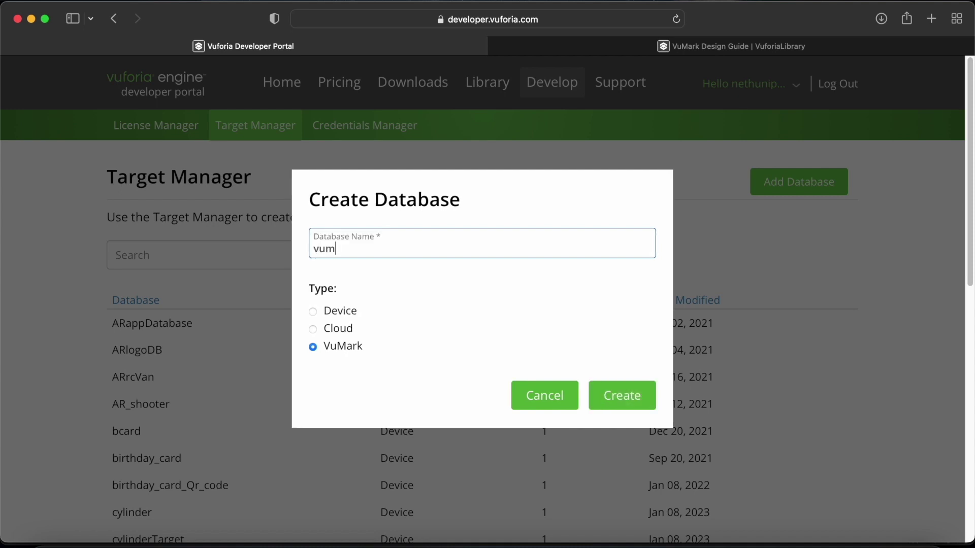
text(db)
click(616, 394)
Open the vumarkdb database, start adding a target, then return to Unity
scroll(614, 371, down, 10)
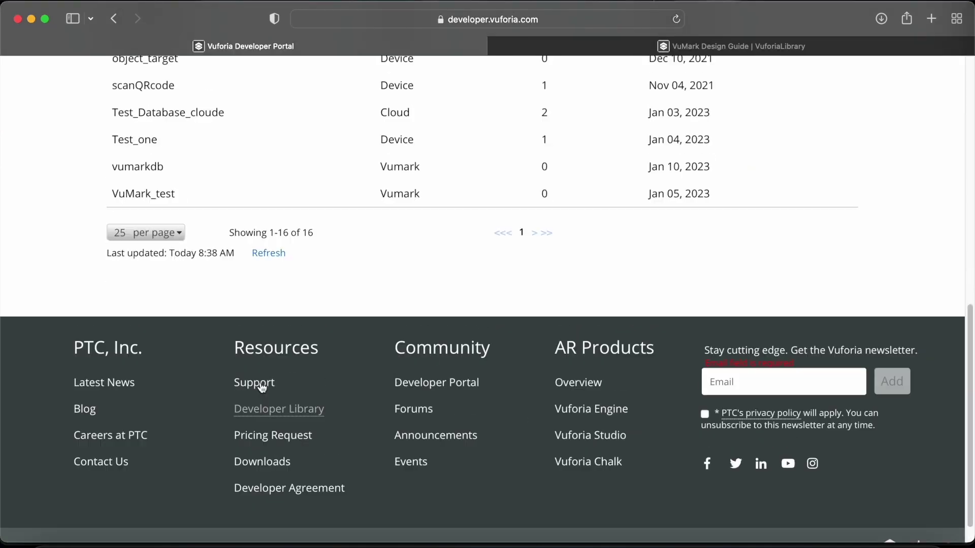
scroll(257, 388, up, 2)
click(136, 256)
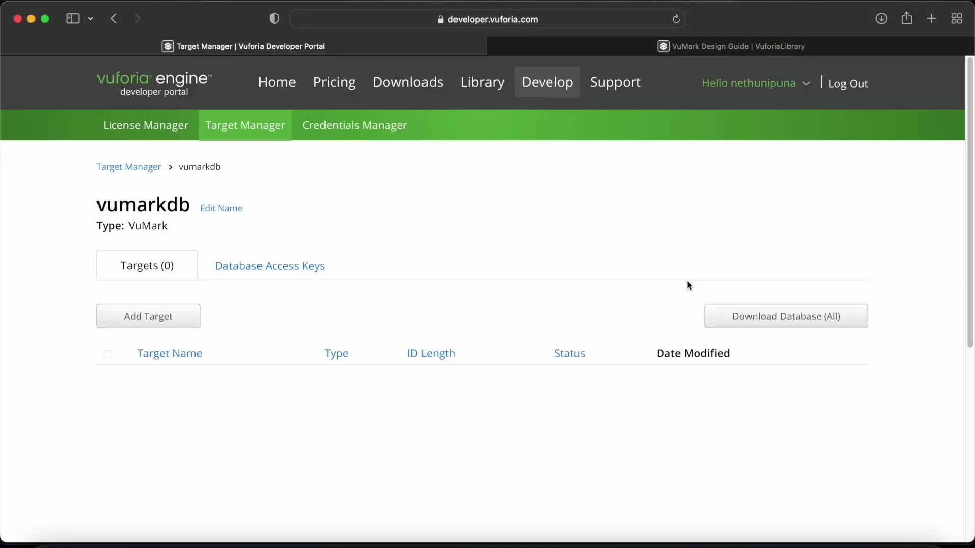
click(184, 315)
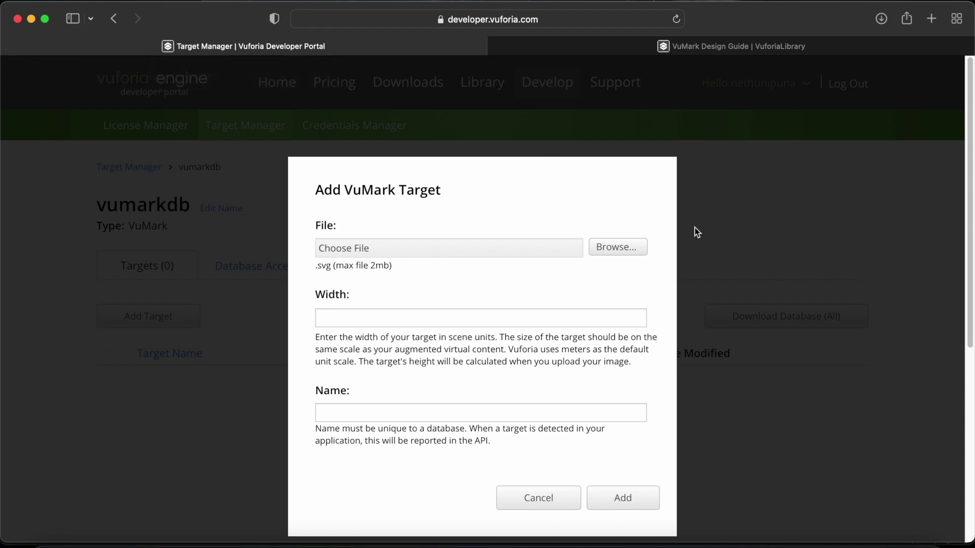
click(845, 541)
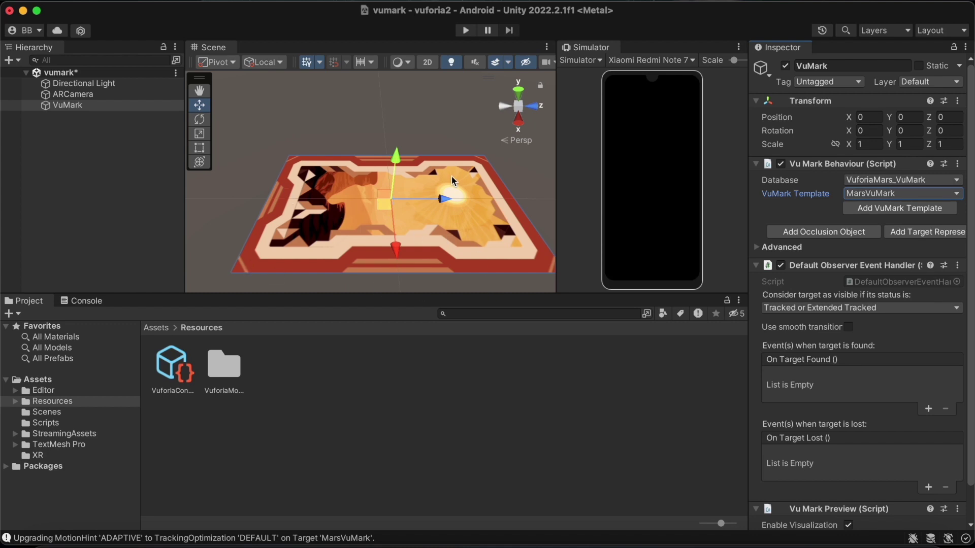
Add a Cube as a child of VuMark and scale it down to sit on the marker
right_click(79, 108)
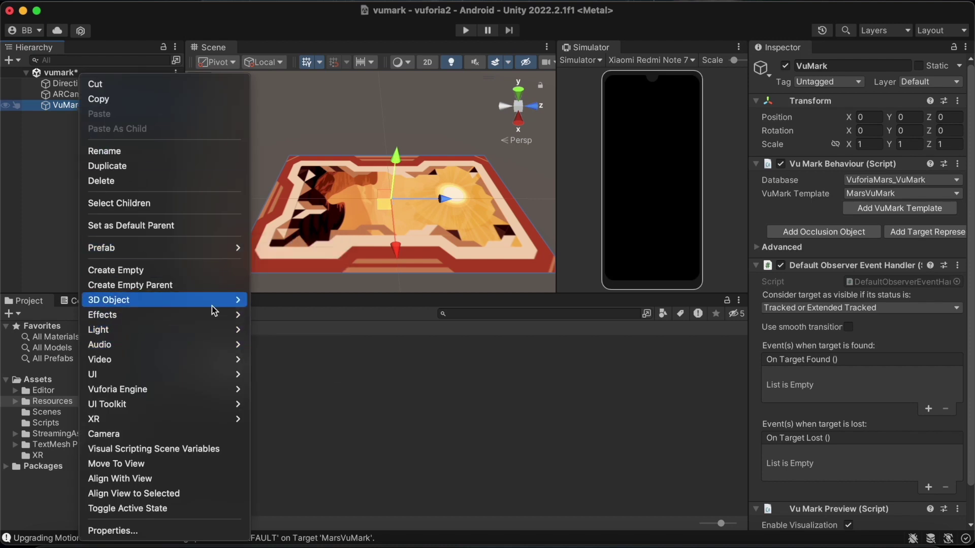
mouse_move(214, 300)
click(268, 300)
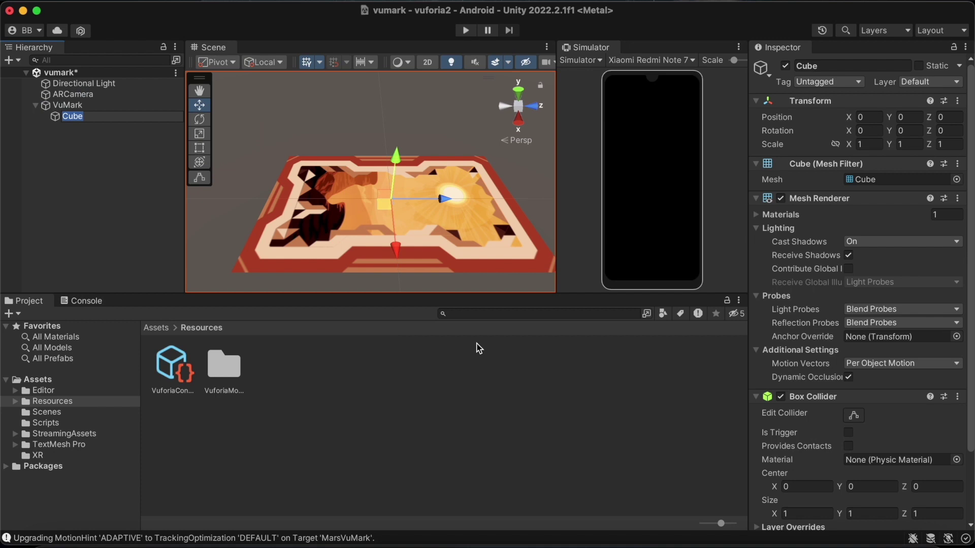
click(199, 134)
key(f)
drag(367, 190, 291, 186)
alt+drag(428, 223, 345, 173)
key(w)
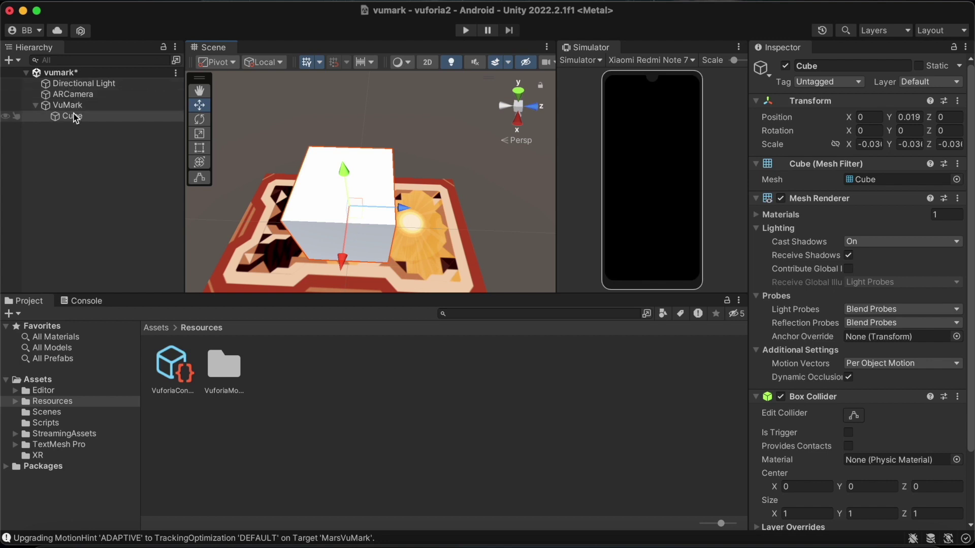
Check that the Play Mode camera device is the BCC950 ConferenceCam, then start Play mode
click(74, 95)
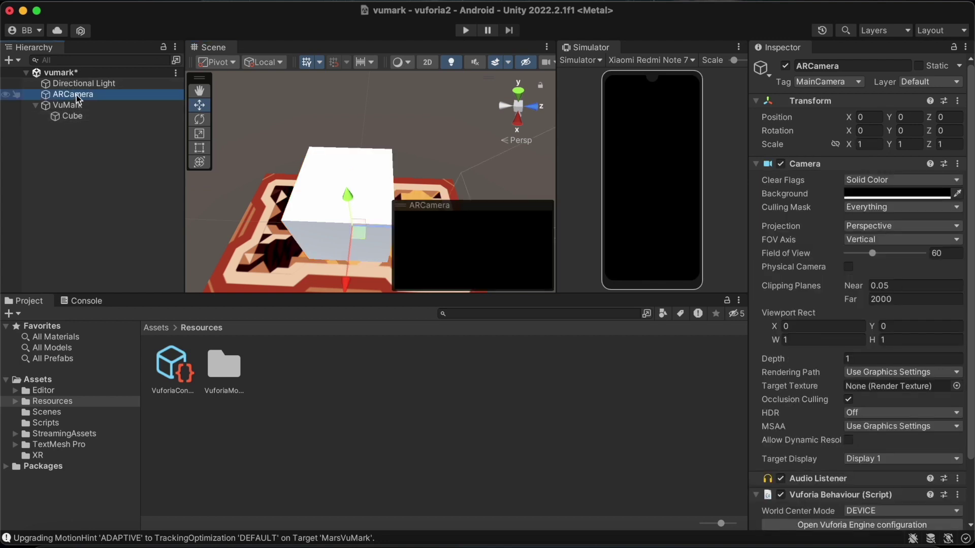
scroll(829, 270, down, 3)
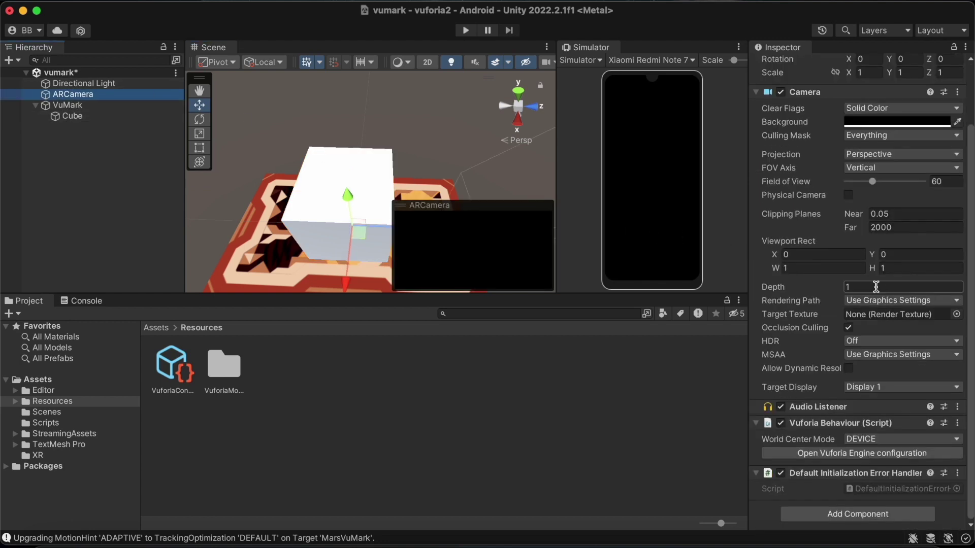
click(883, 452)
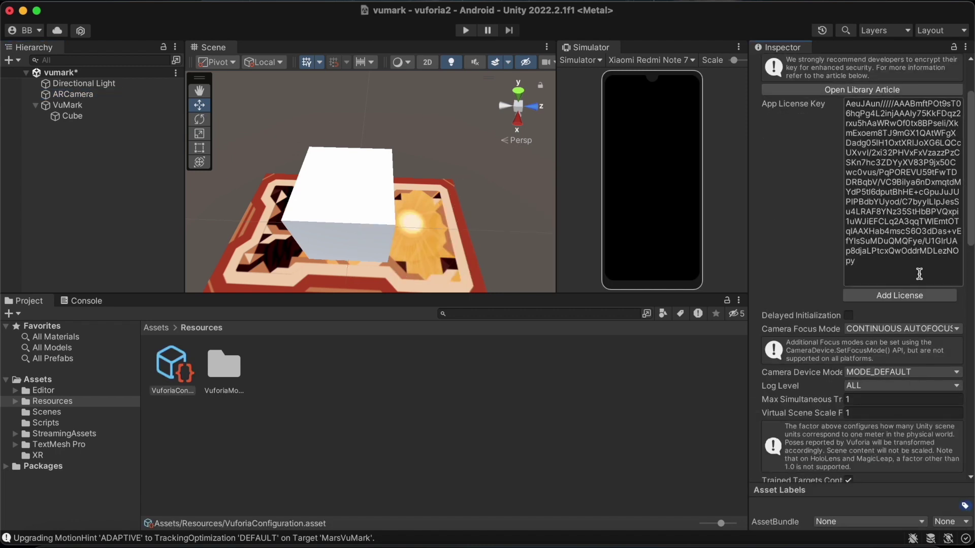
scroll(919, 274, down, 10)
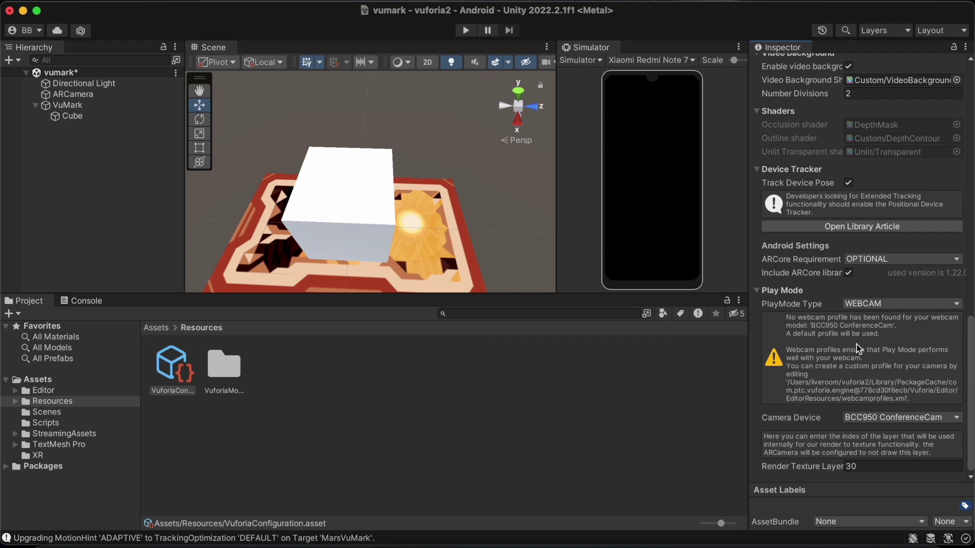
click(931, 418)
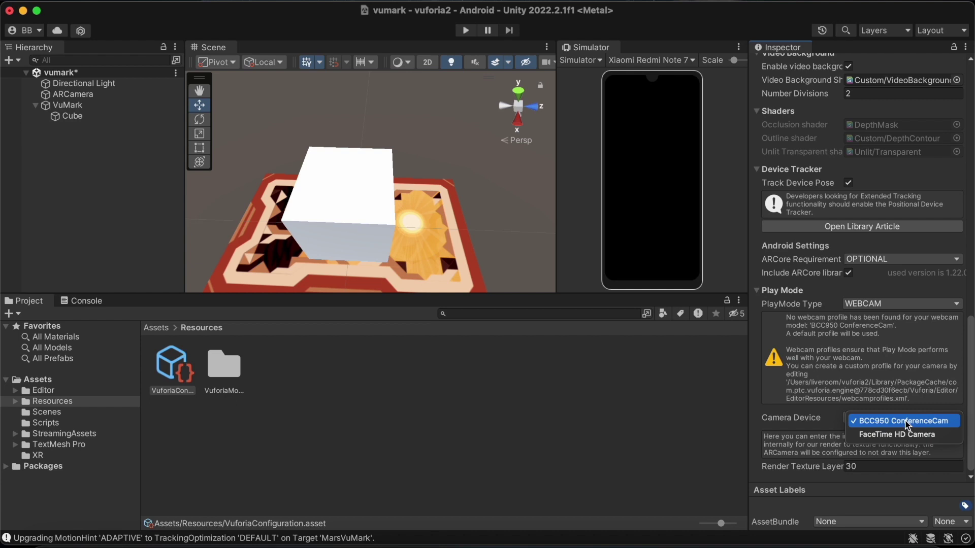
click(465, 32)
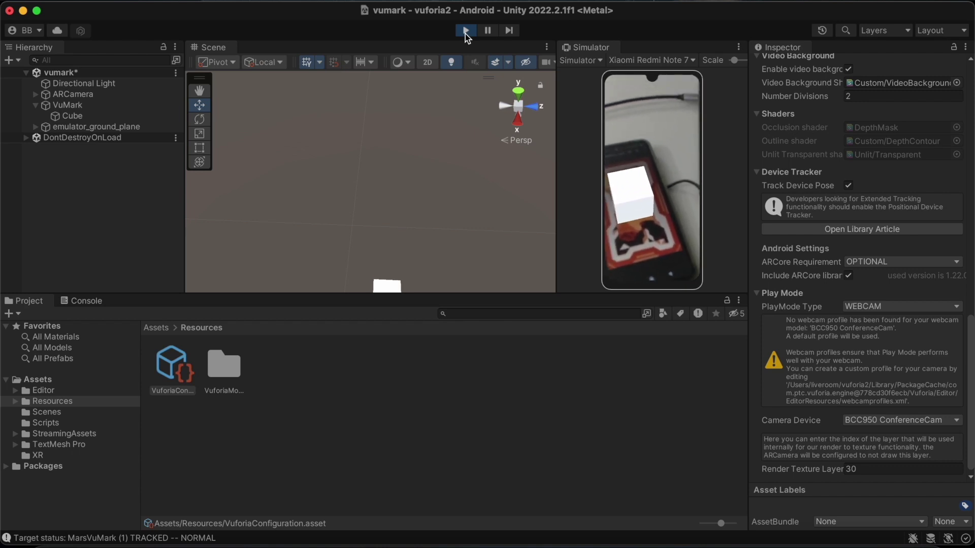
Stop Play mode after the webcam test shows the cube on the tracked VuMark
click(465, 31)
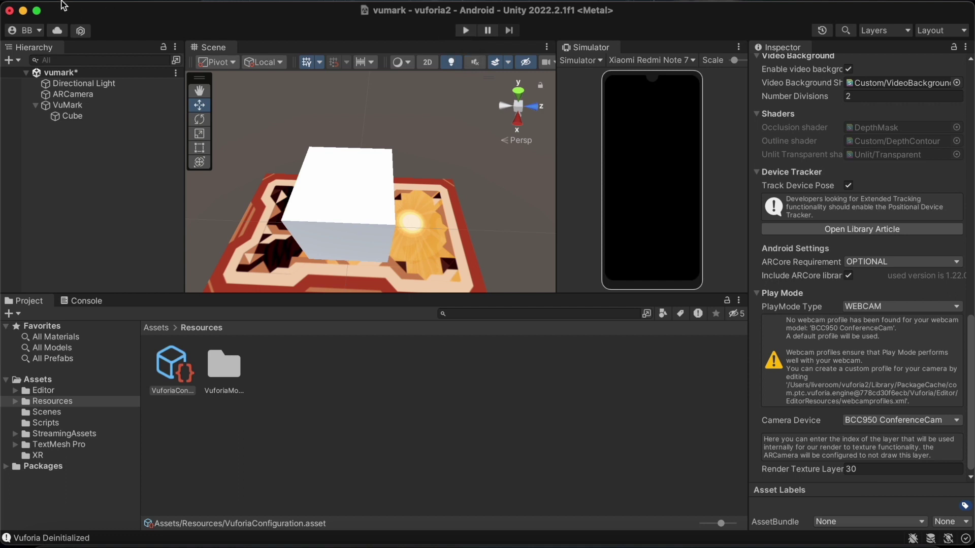
In Android Player Settings, set Minimum API Level to Android 8.0 'Oreo' (API level 26)
click(82, 2)
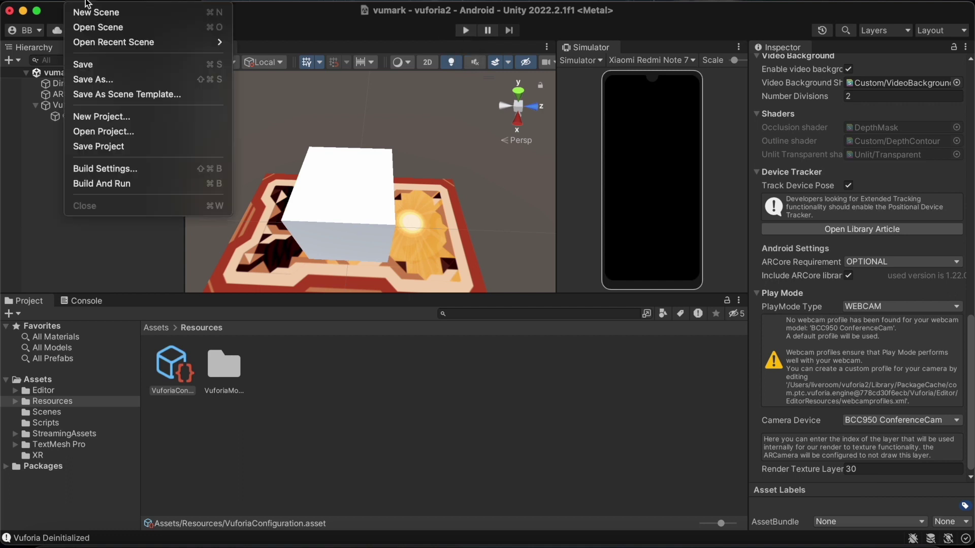
click(126, 170)
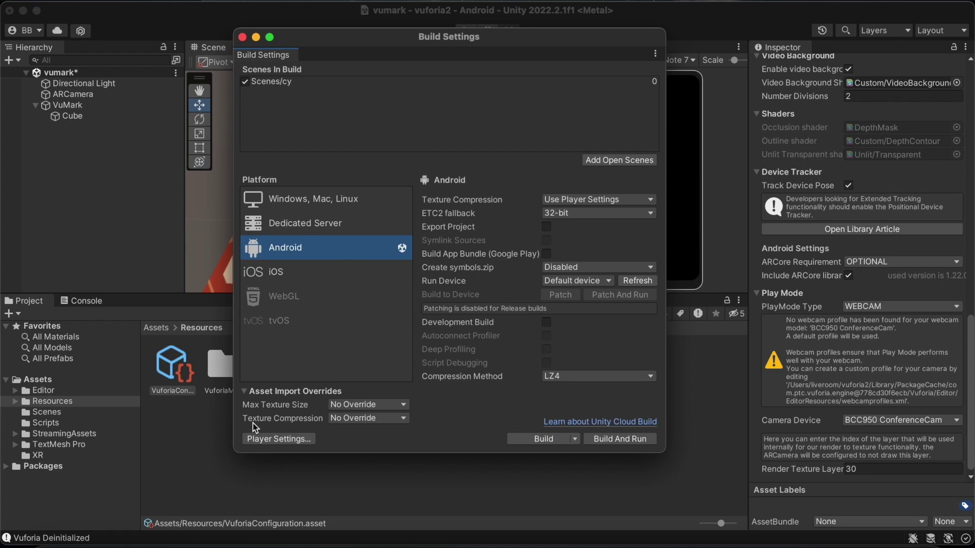
click(276, 440)
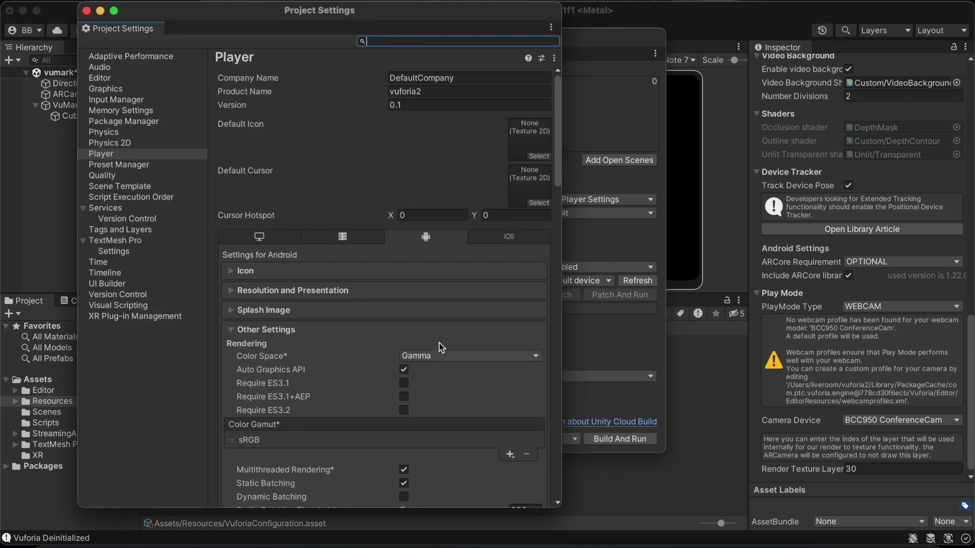
scroll(483, 335, down, 1)
scroll(483, 336, down, 5)
scroll(487, 333, down, 10)
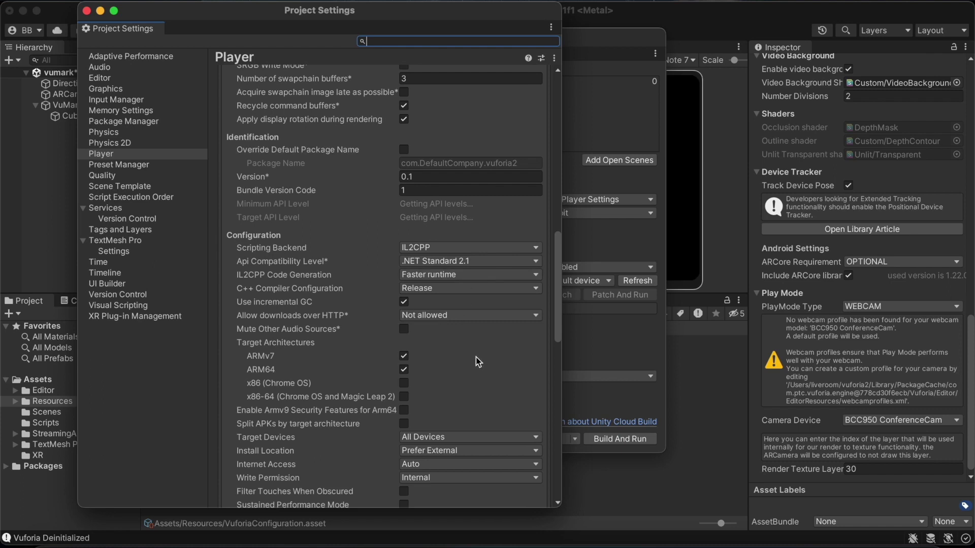
scroll(478, 361, down, 1)
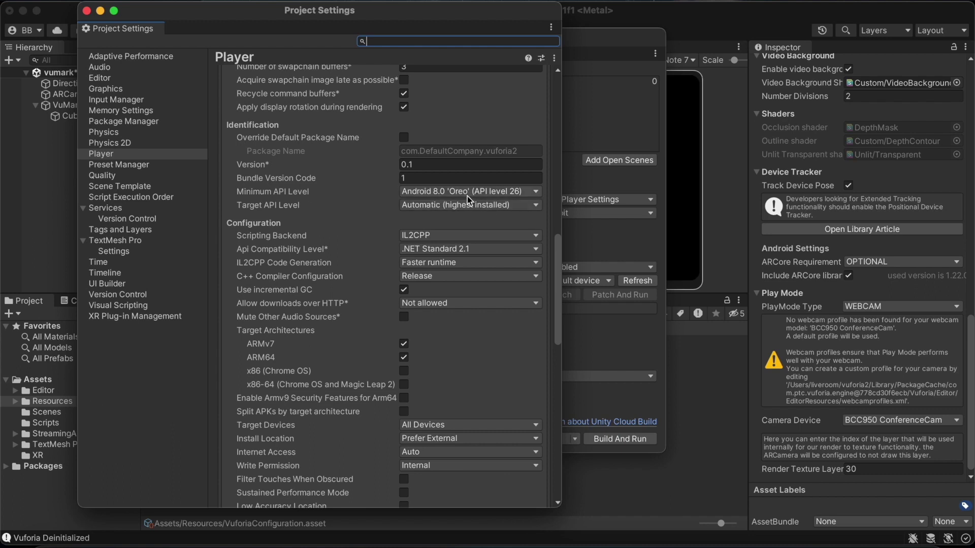
click(526, 193)
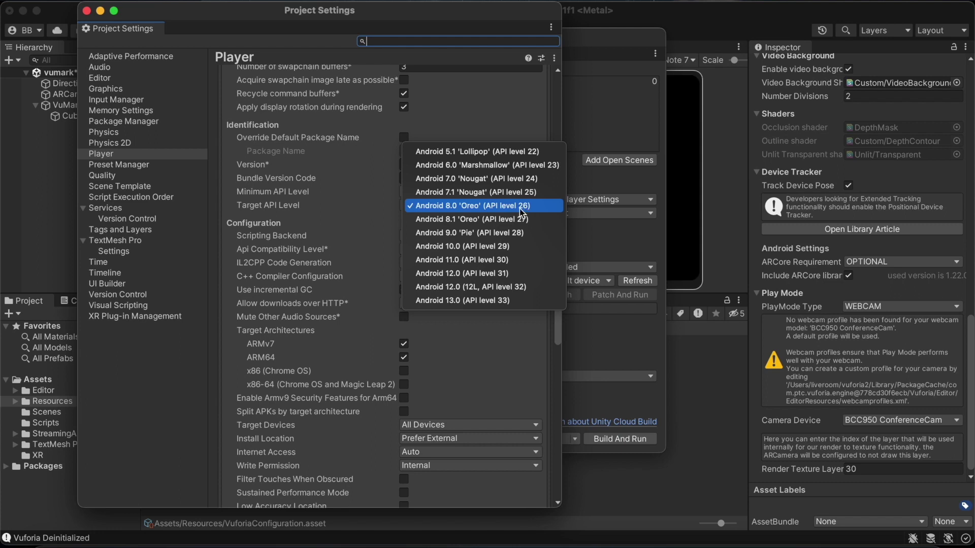
click(395, 209)
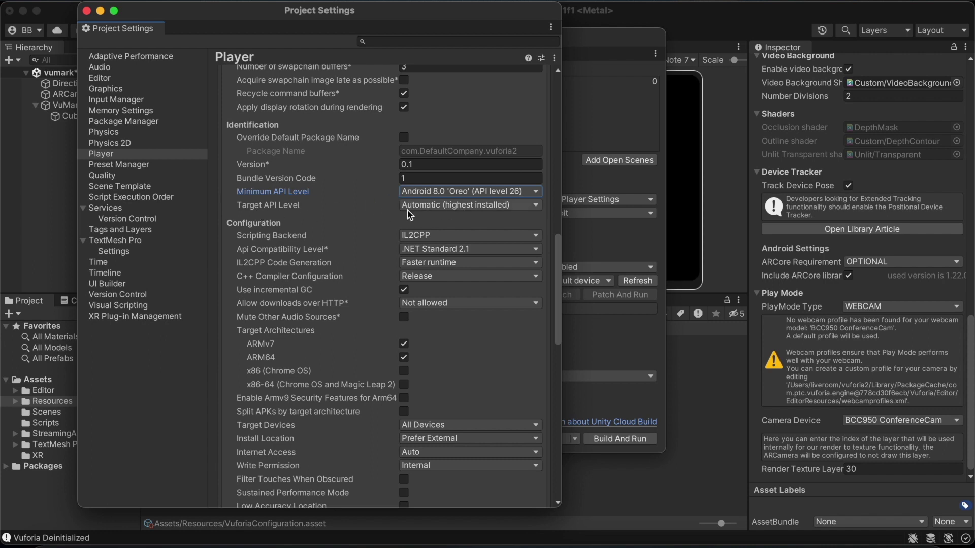
click(87, 12)
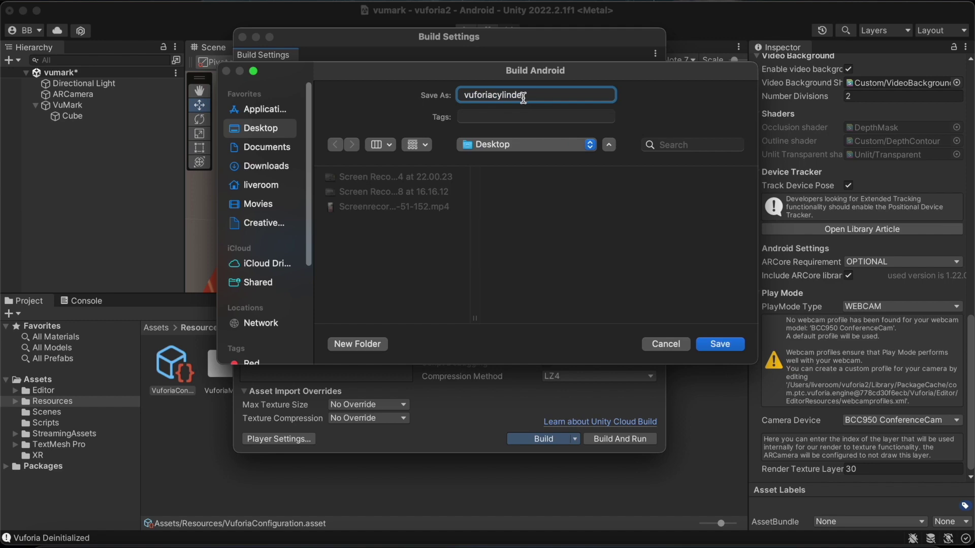
Save the Android build as vuforiacylinder on the Desktop to start building the APK
click(714, 345)
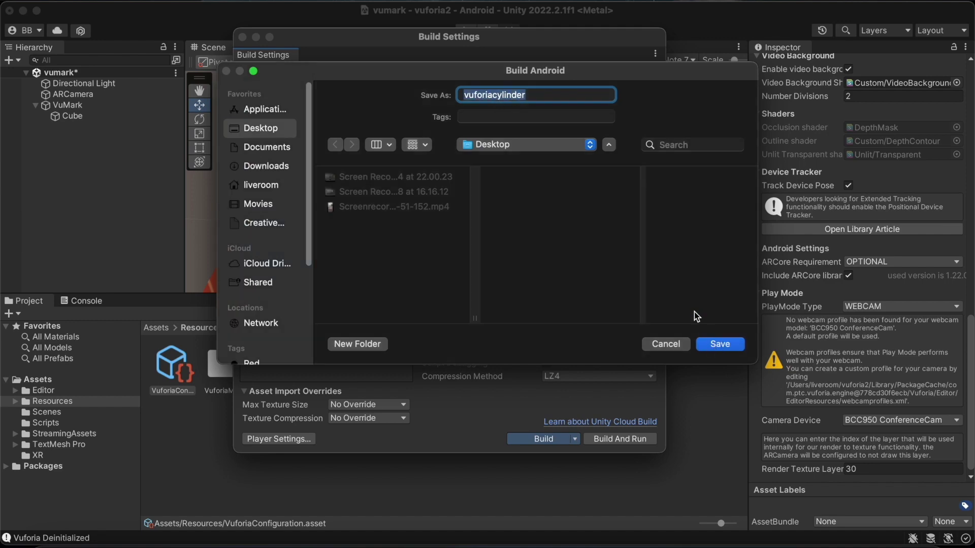